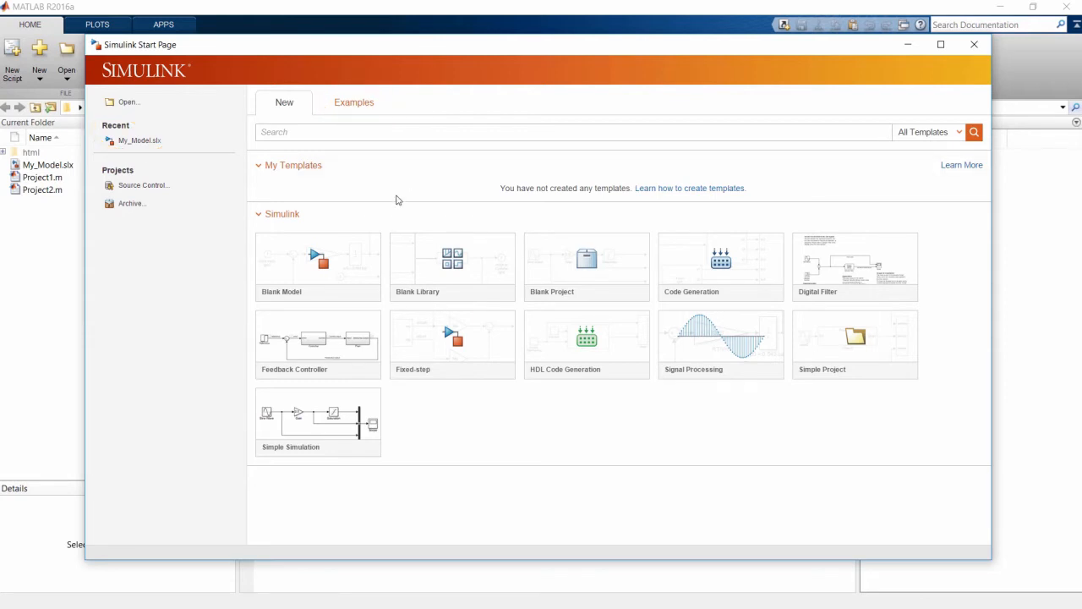
# - Create a blank model, maximize its window and open the block library
pyautogui.click(322, 262)
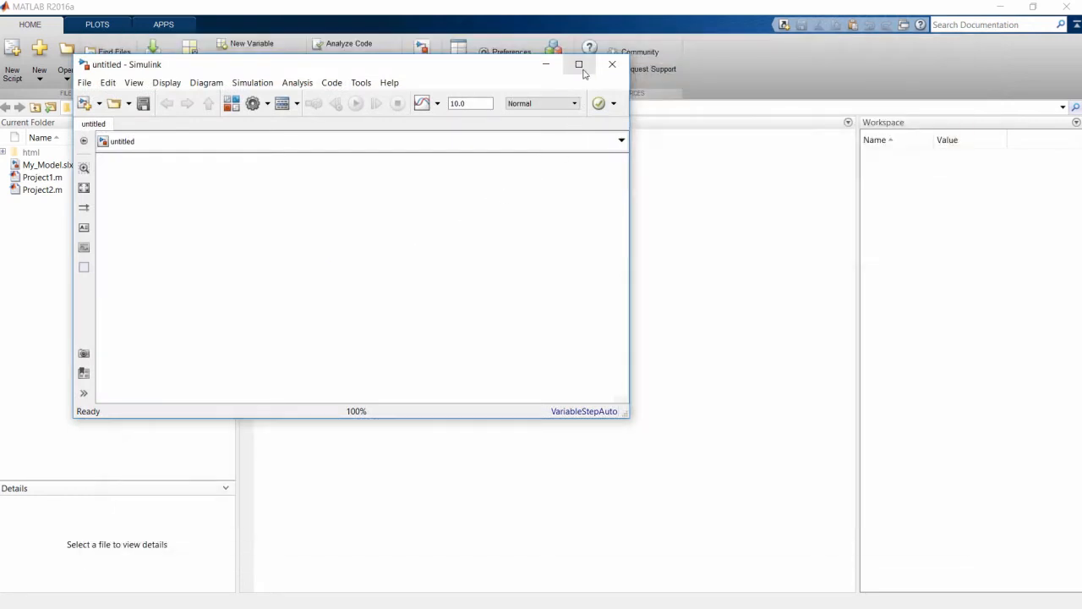
pyautogui.click(579, 65)
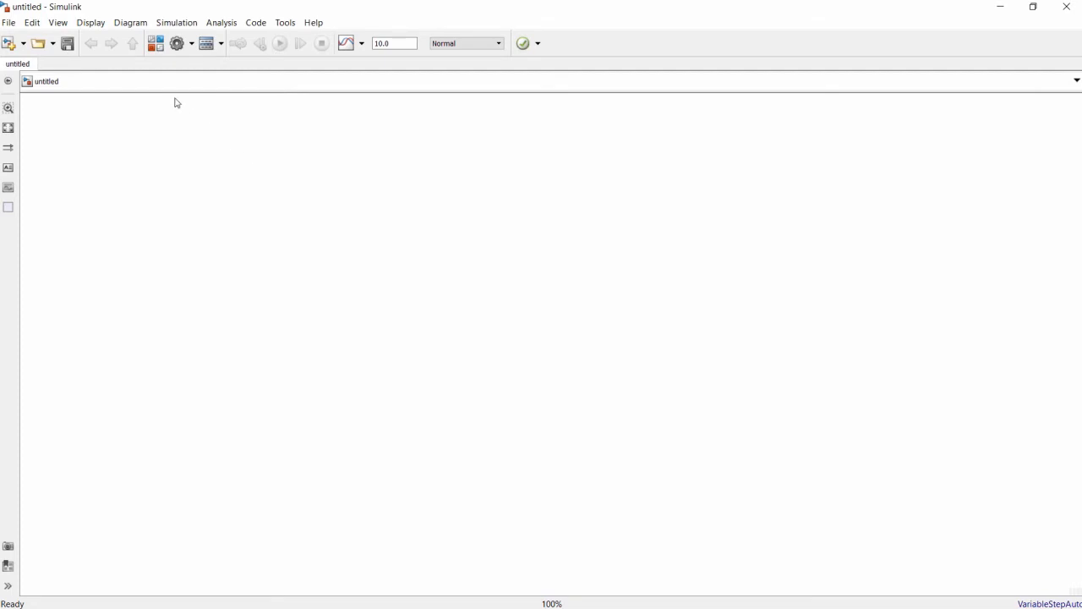
pyautogui.click(156, 45)
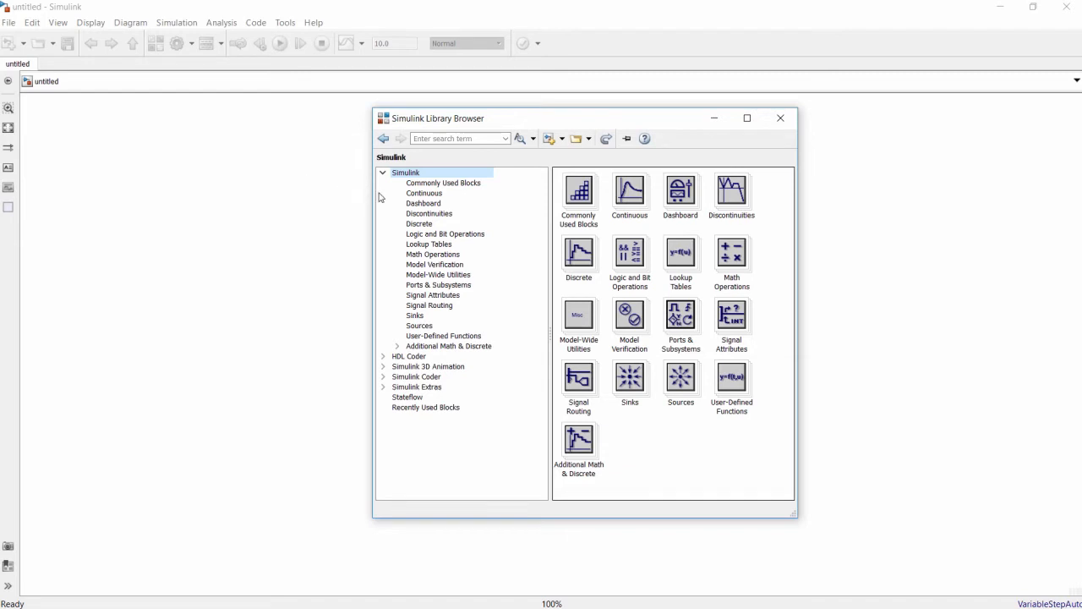
# - Add a Constant block from the Sources library to the upper-left area of the empty model
pyautogui.click(471, 184)
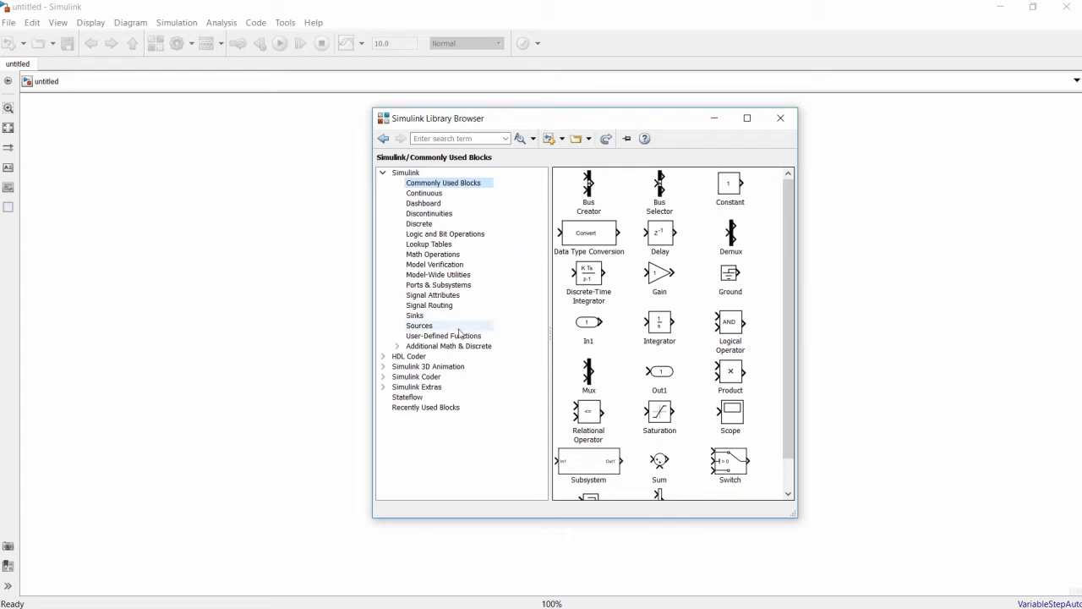
pyautogui.click(429, 327)
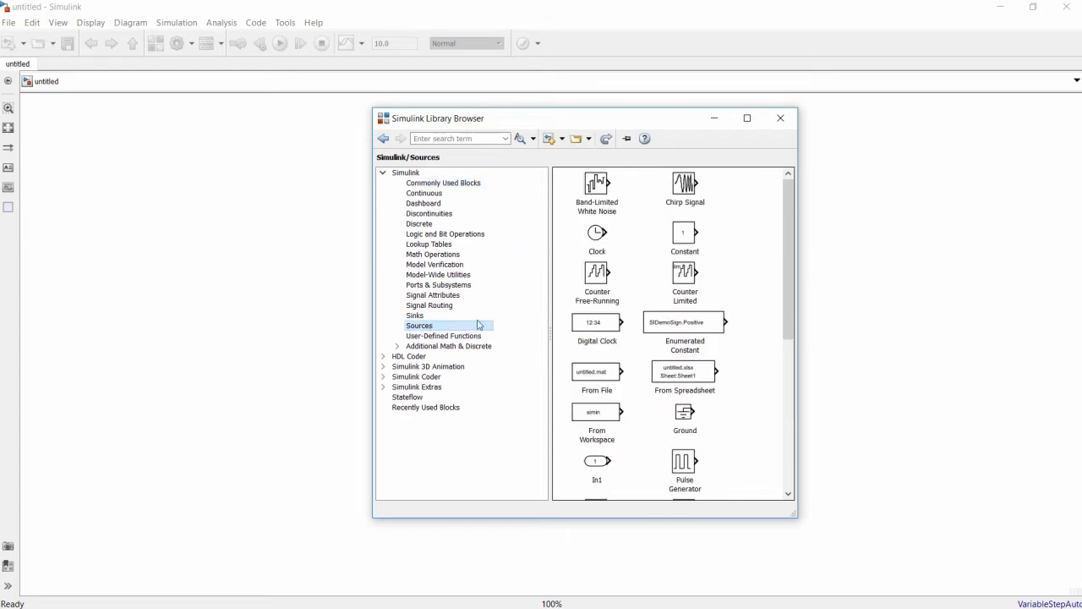
pyautogui.click(688, 242)
pyautogui.moveTo(688, 243); pyautogui.dragTo(184, 226)
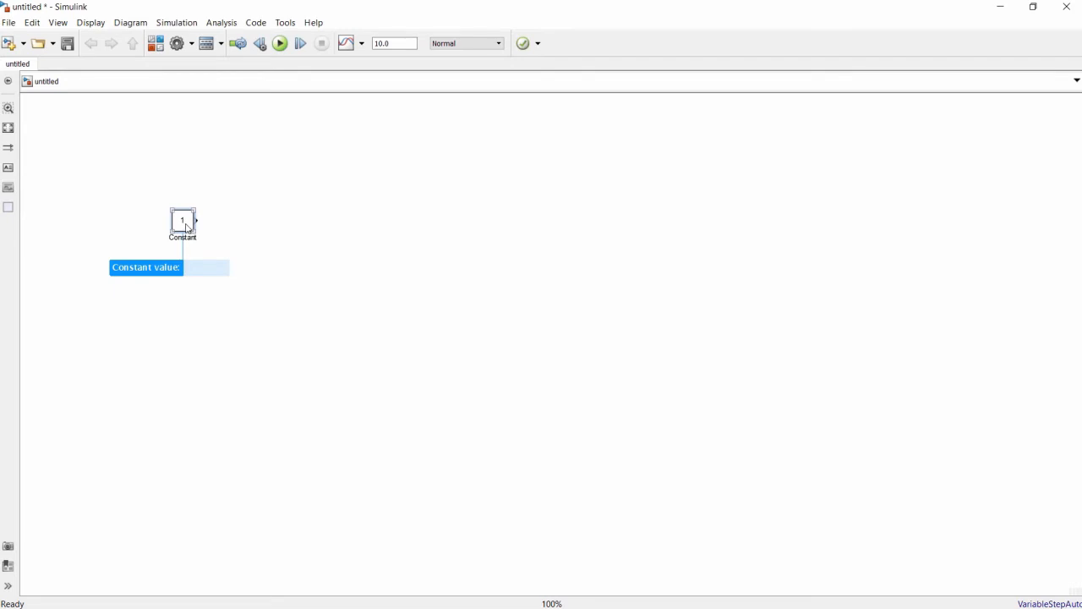
# - Set the Constant block's constant value to 50
pyautogui.doubleClick(186, 227)
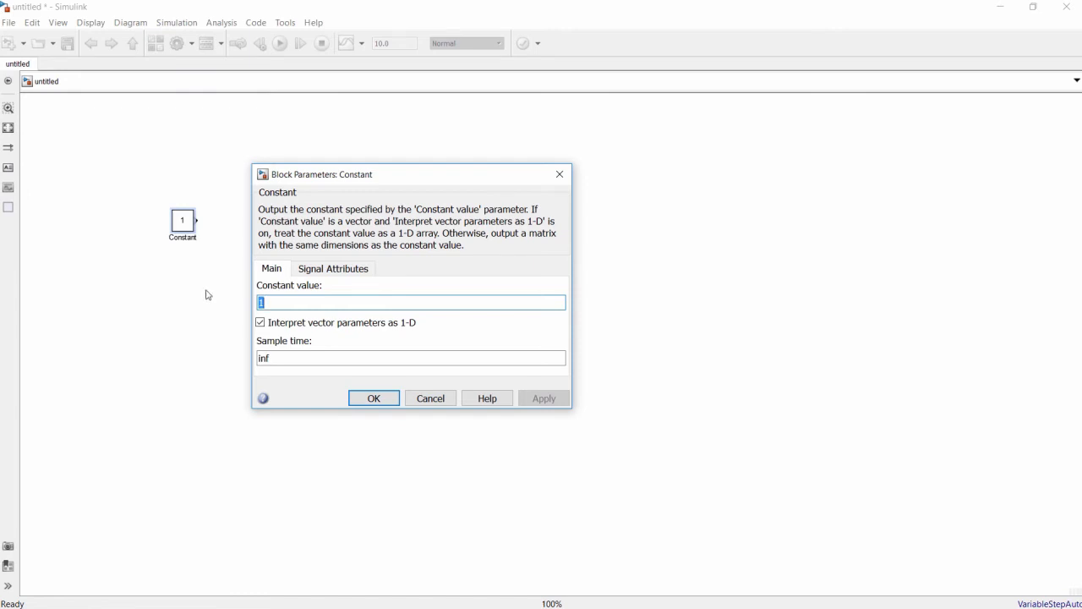
pyautogui.write('50')
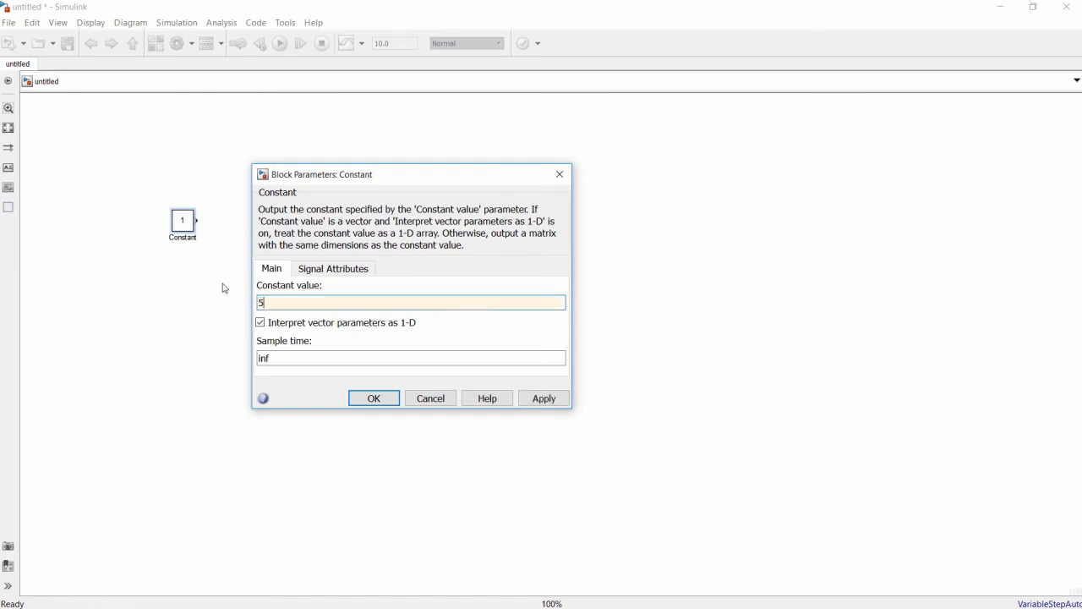
pyautogui.click(371, 399)
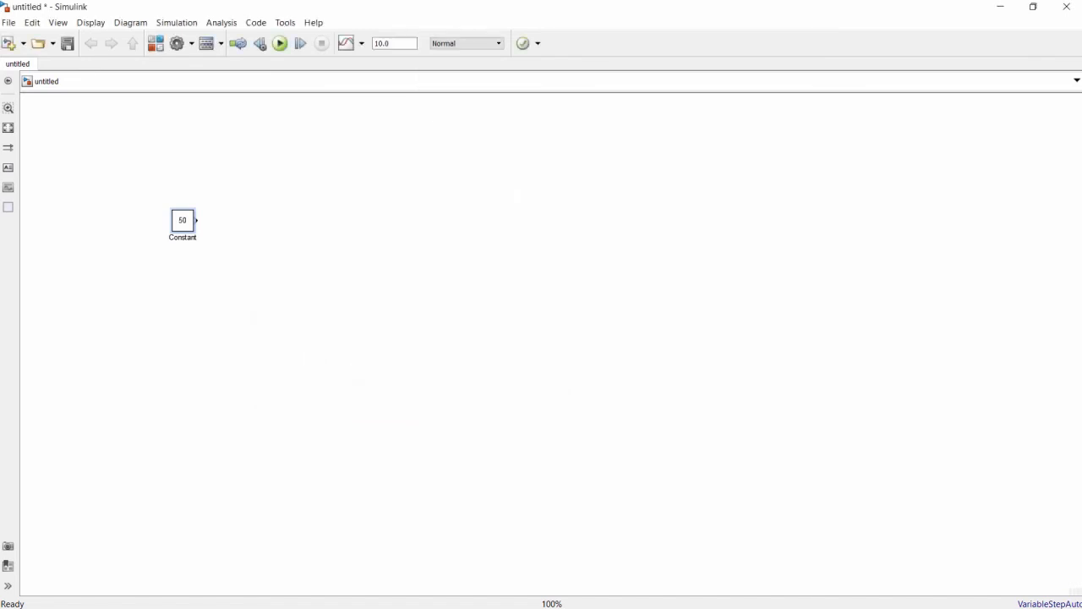
# - Rename the Constant block as Average Temperature
pyautogui.click(182, 236)
pyautogui.doubleClick(193, 238)
pyautogui.write('Average Temperature')
pyautogui.click(227, 282)
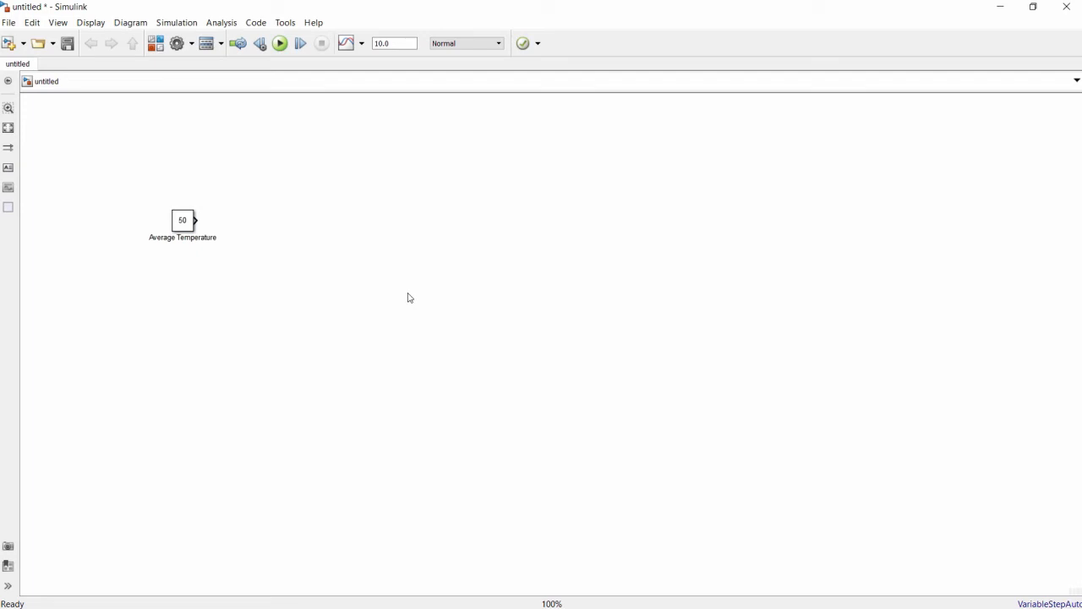
# - Add a Sine Wave block from the Sources library below the Average Temperature block
pyautogui.click(157, 43)
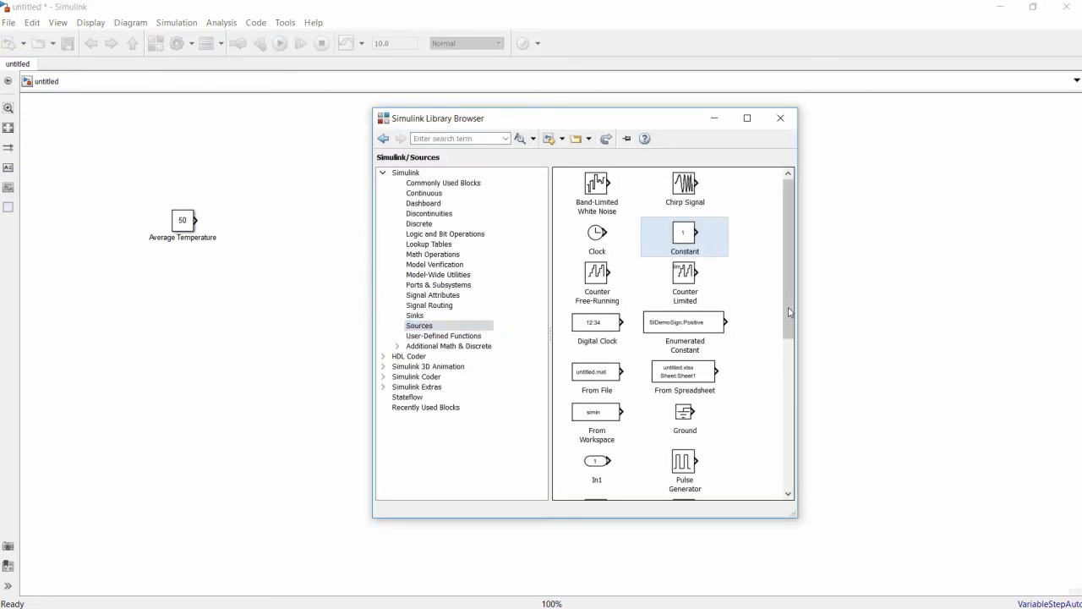
pyautogui.moveTo(795, 303); pyautogui.dragTo(781, 466)
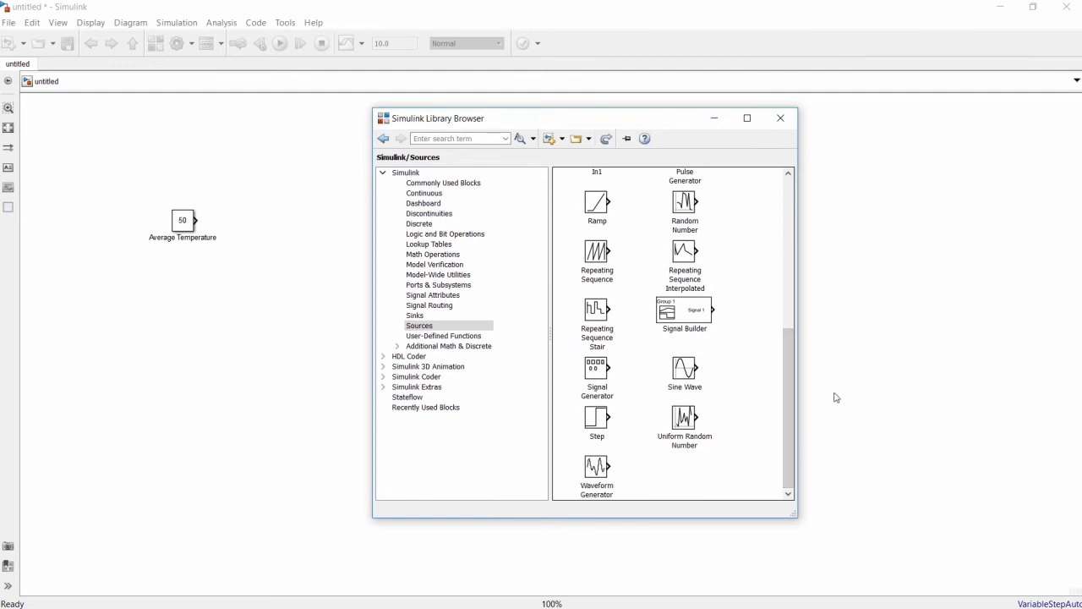
pyautogui.click(688, 375)
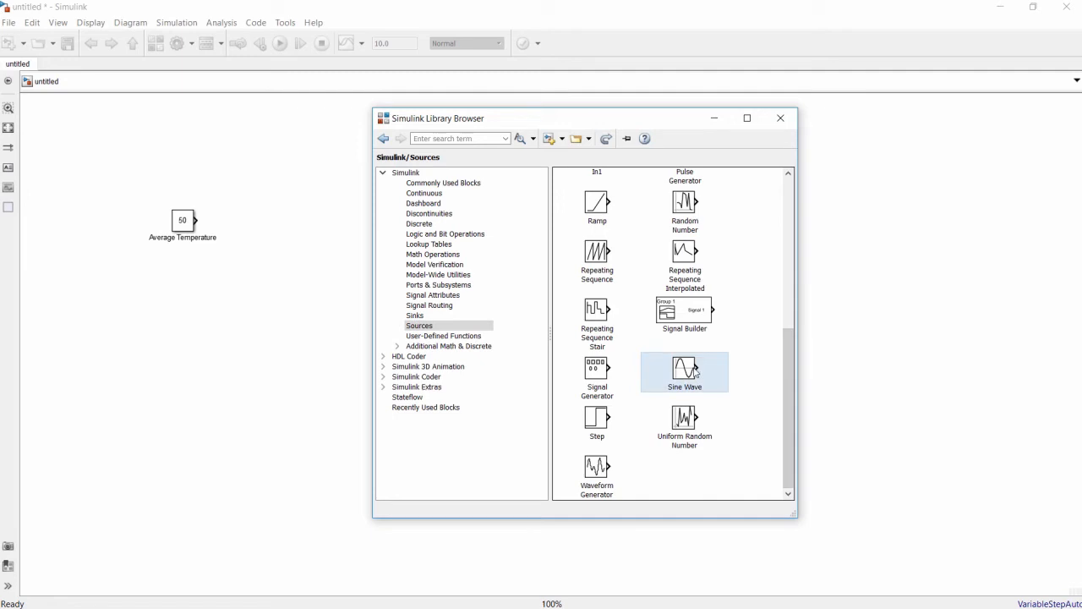
pyautogui.moveTo(695, 373); pyautogui.dragTo(194, 311)
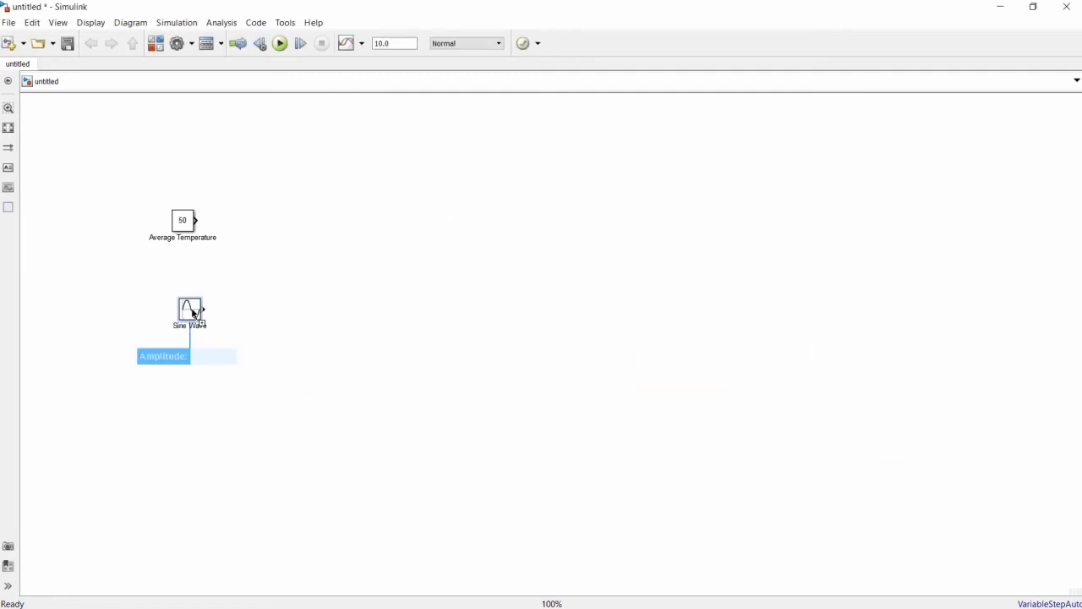
# - Set the Sine Wave block's amplitude to 5 and its frequency to 2*pi/24 rad/sec
pyautogui.doubleClick(193, 311)
pyautogui.moveTo(352, 195); pyautogui.dragTo(316, 111)
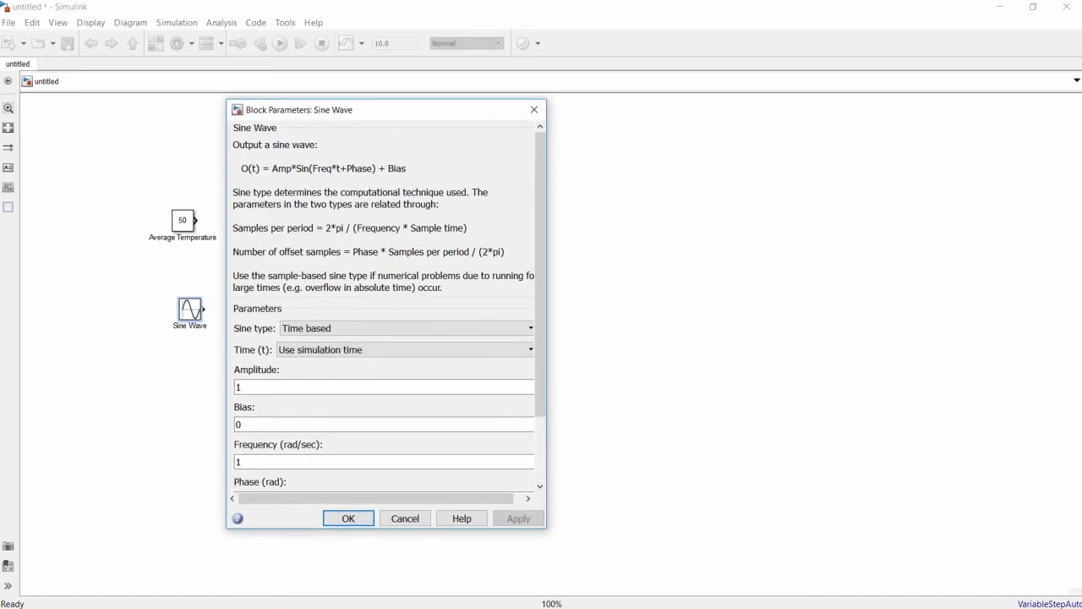
pyautogui.click(282, 387)
pyautogui.write('5')
pyautogui.press('Tab')
pyautogui.press('Tab')
pyautogui.write('2*pi/24')
pyautogui.click(349, 520)
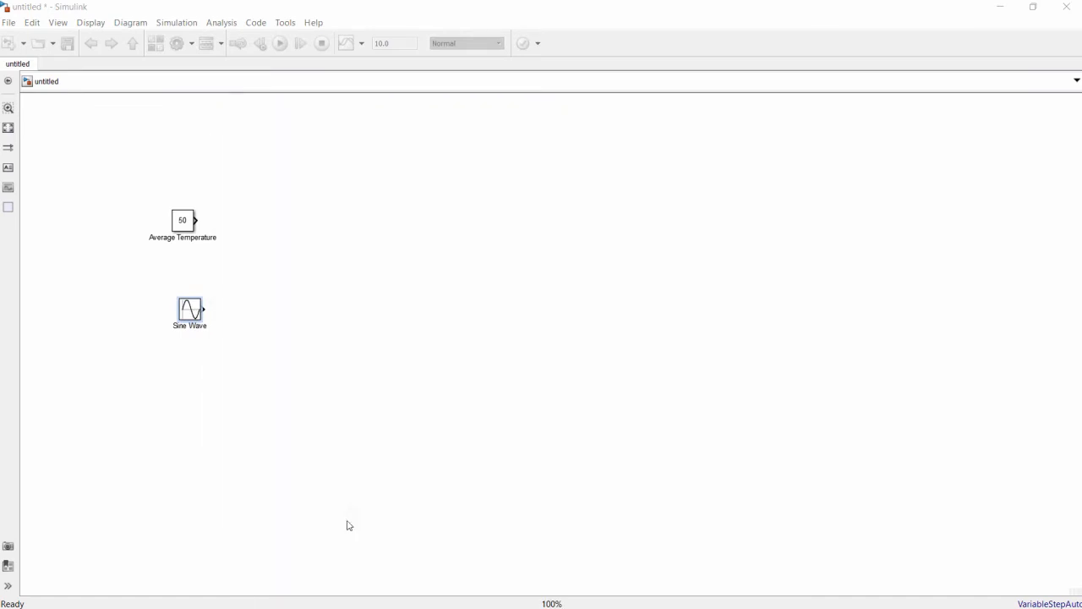
# - Rename the Sine Wave block as Daily Temp Variation
pyautogui.doubleClick(187, 326)
pyautogui.press('Delete')
pyautogui.press('Delete')
pyautogui.press('Delete')
pyautogui.press('Delete')
pyautogui.press('Delete')
pyautogui.press('Delete')
pyautogui.write('Daily Temp Variation')
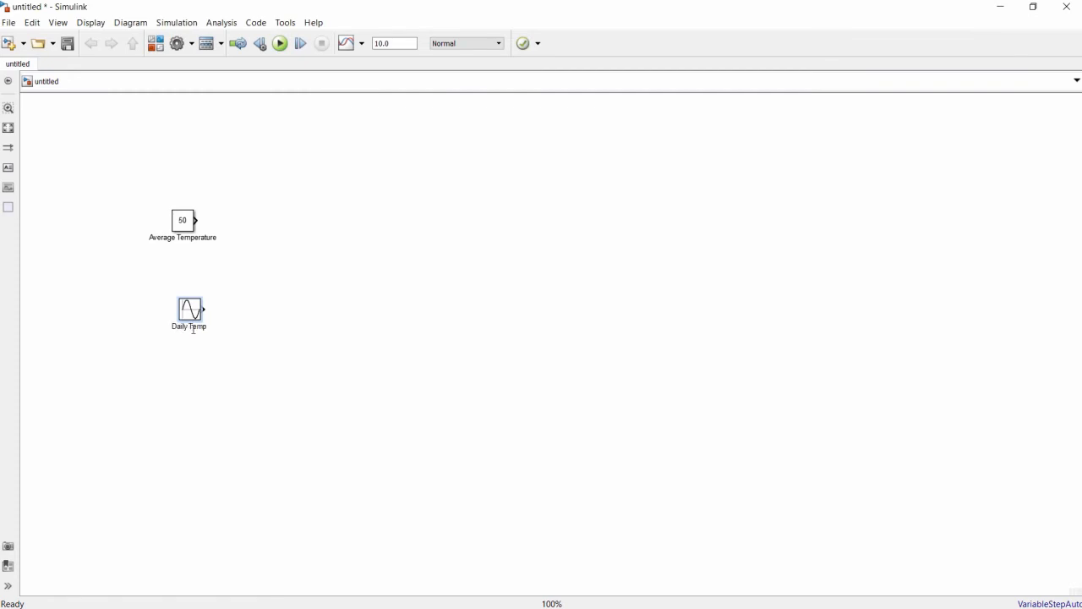
pyautogui.click(201, 361)
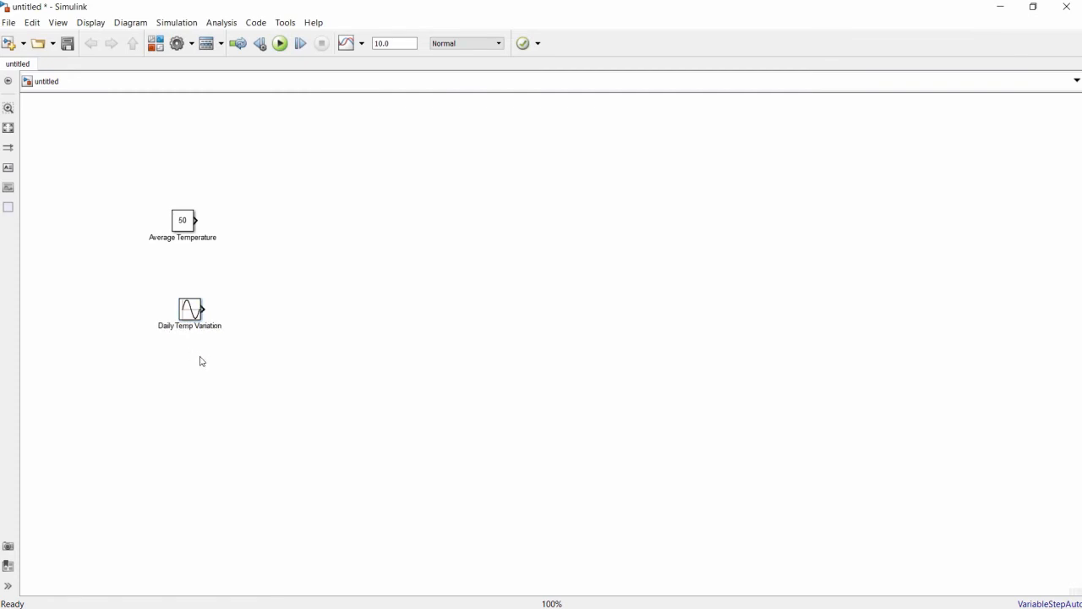
# - Place an Add block from Math Operations to the right of the two sources and connect both source outputs to its inputs
pyautogui.click(158, 44)
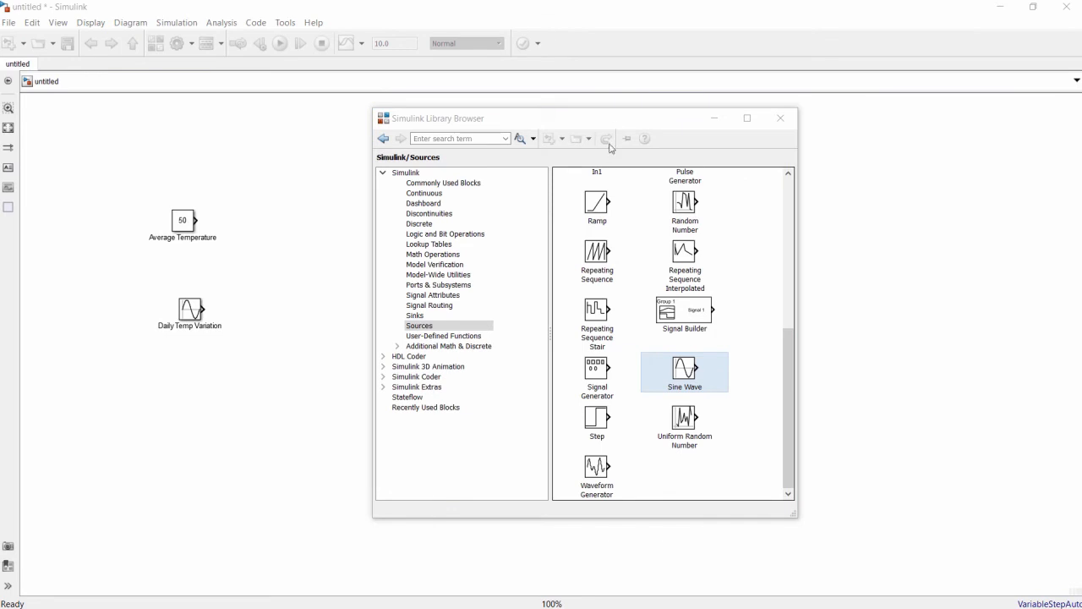
pyautogui.click(465, 255)
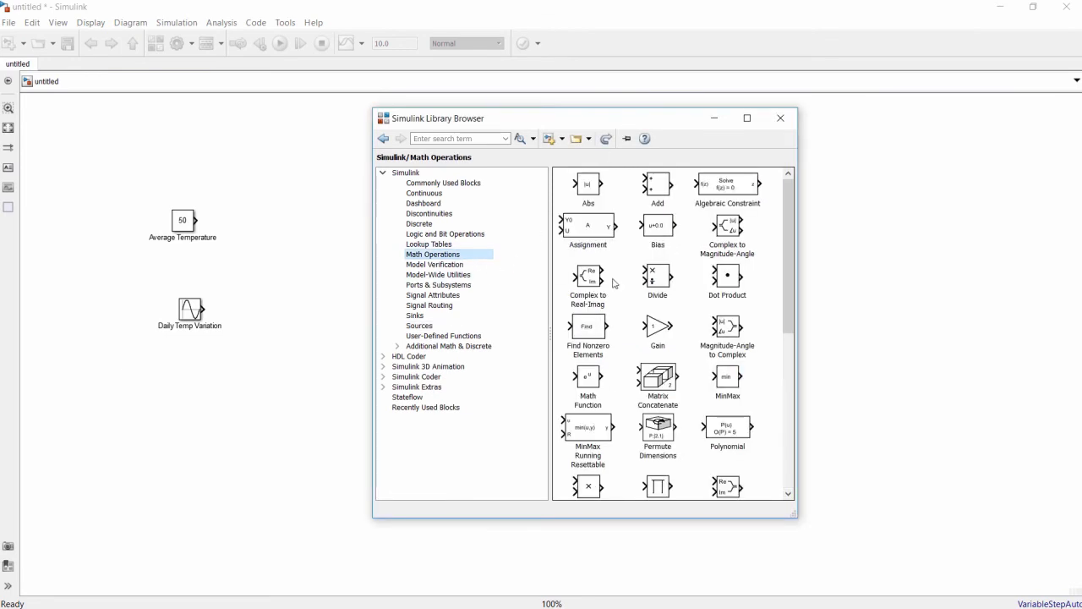
pyautogui.moveTo(668, 187); pyautogui.dragTo(285, 266)
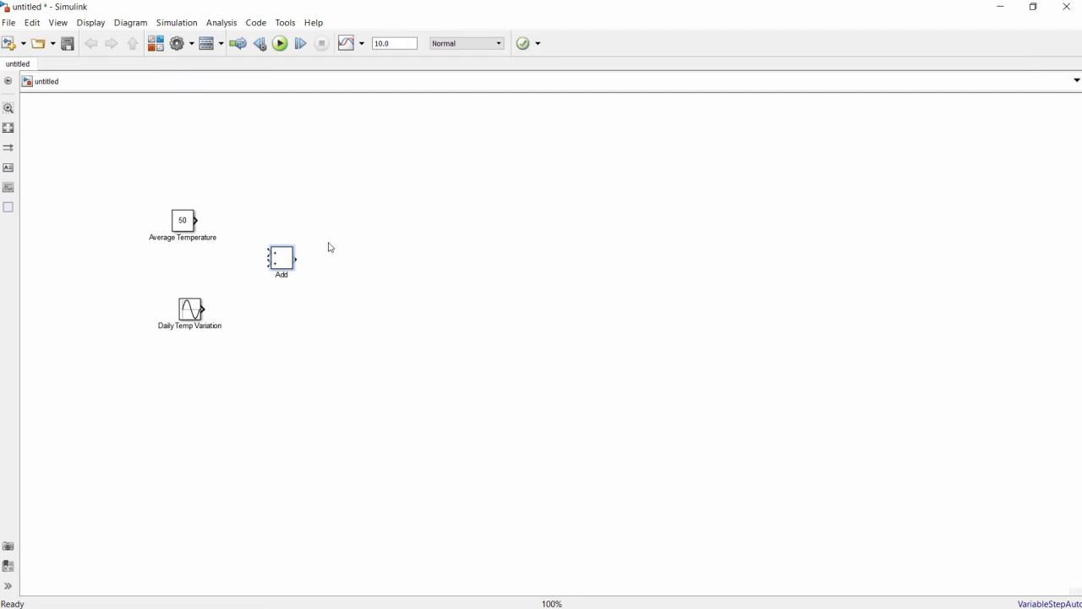
pyautogui.moveTo(195, 220)
pyautogui.mouseDown()
pyautogui.moveTo(243, 230)
pyautogui.moveTo(269, 251)
pyautogui.mouseUp()
pyautogui.moveTo(204, 308); pyautogui.dragTo(269, 263)
# - Place a Scope block from the Sinks library to the right of the Add block and connect the Add output to it
pyautogui.click(157, 44)
pyautogui.click(415, 315)
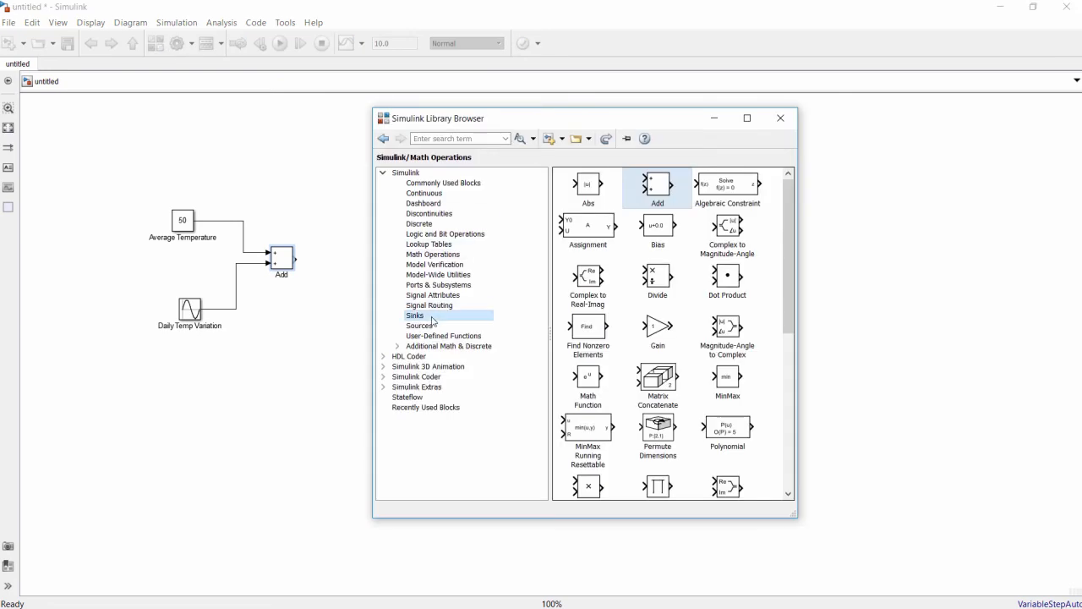
pyautogui.moveTo(594, 231); pyautogui.dragTo(345, 264)
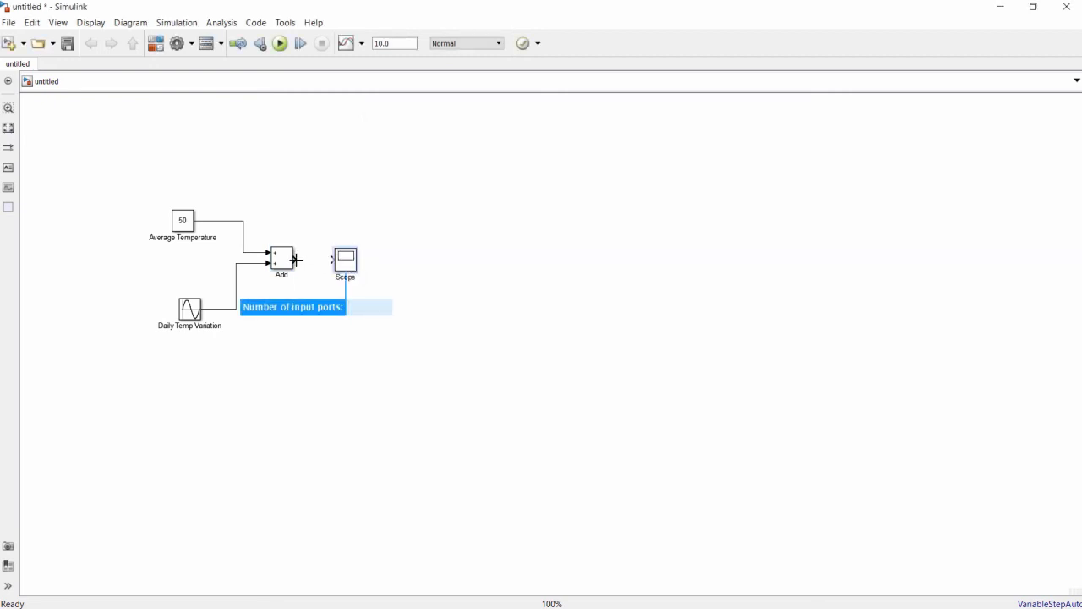
pyautogui.moveTo(296, 259); pyautogui.dragTo(336, 259)
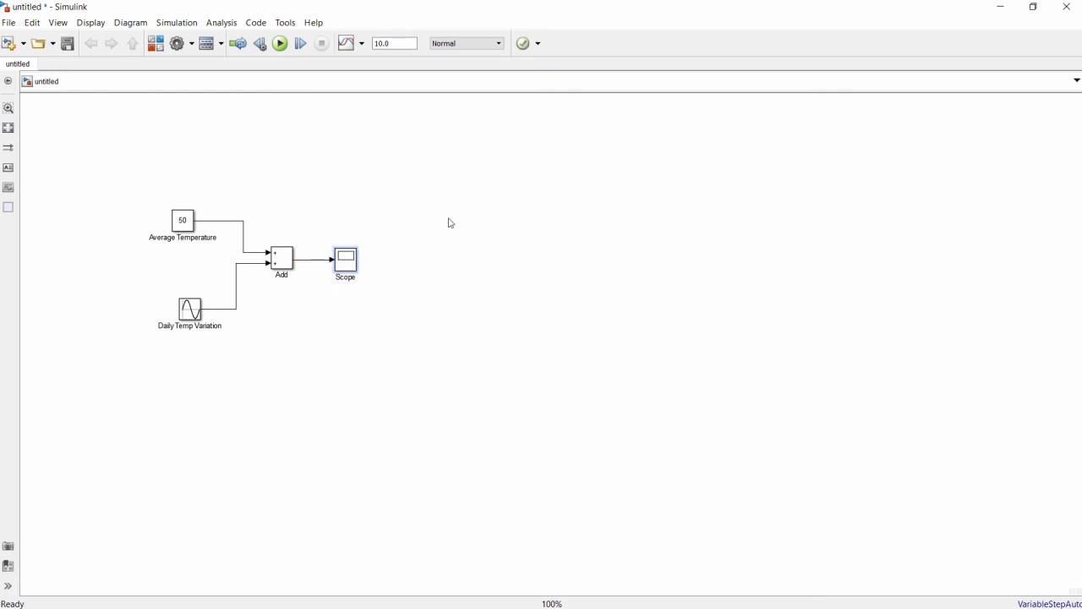
# - Run the simulation with the default stop time and examine the temperature curve in the Scope
pyautogui.click(280, 44)
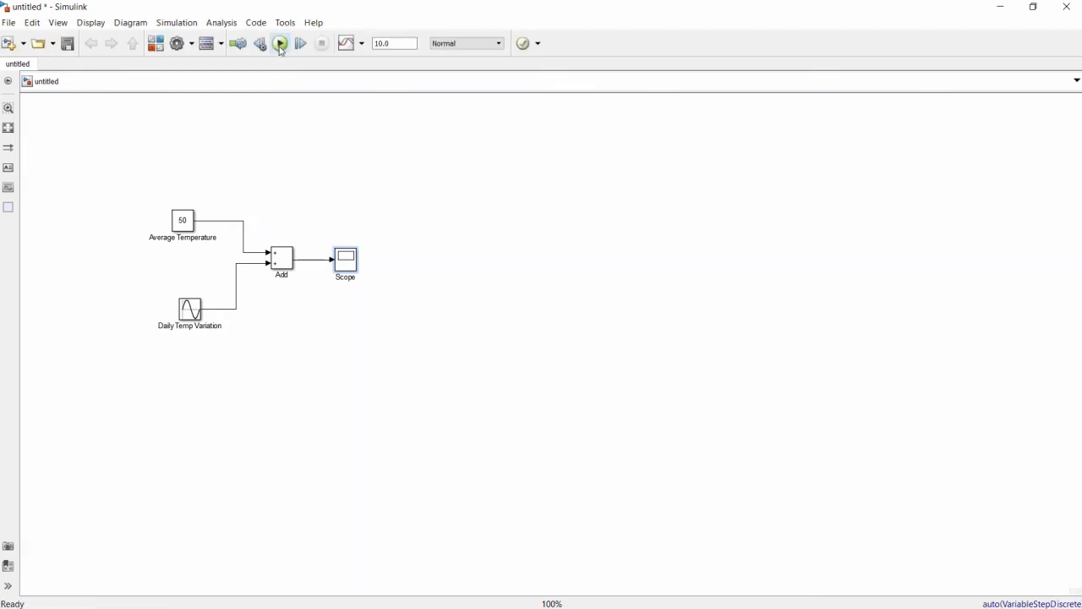
pyautogui.doubleClick(350, 258)
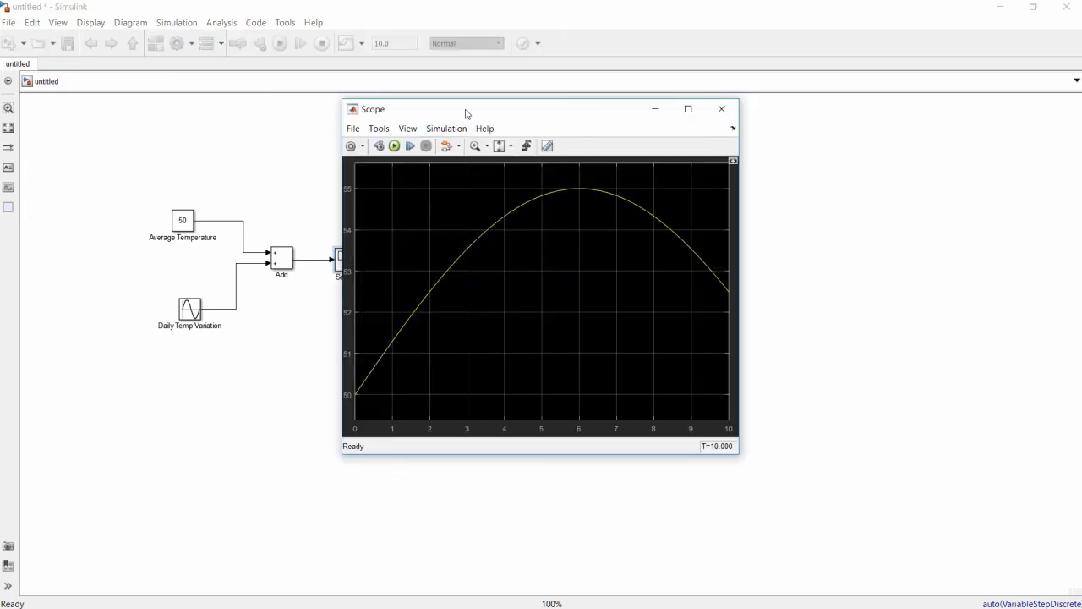
pyautogui.moveTo(463, 111); pyautogui.dragTo(486, 108)
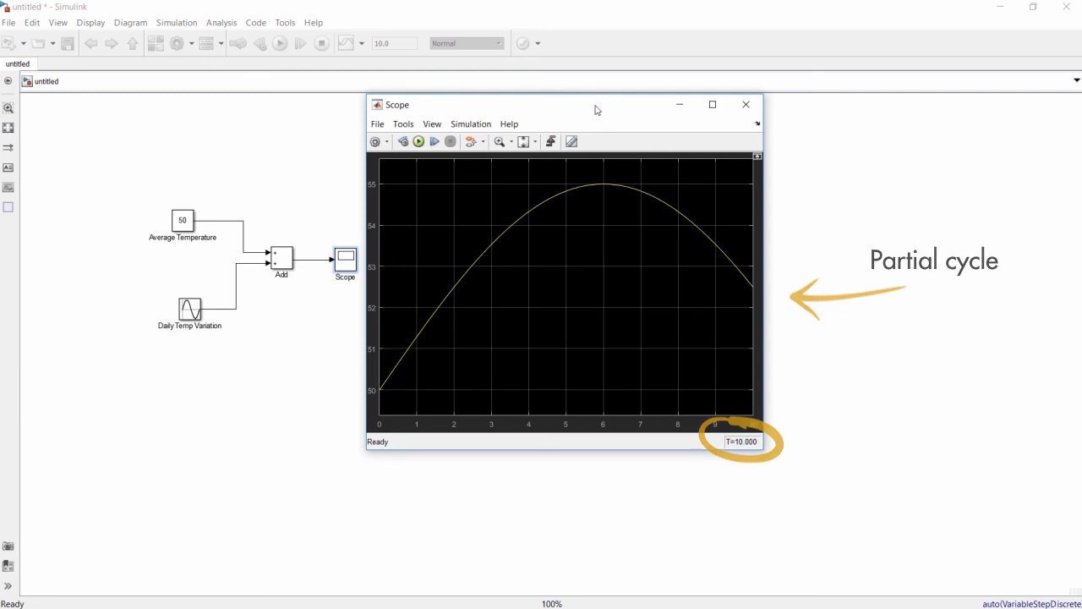
# - Rerun the simulation with a stop time of 25 and display the resulting curve in the Scope
pyautogui.click(327, 126)
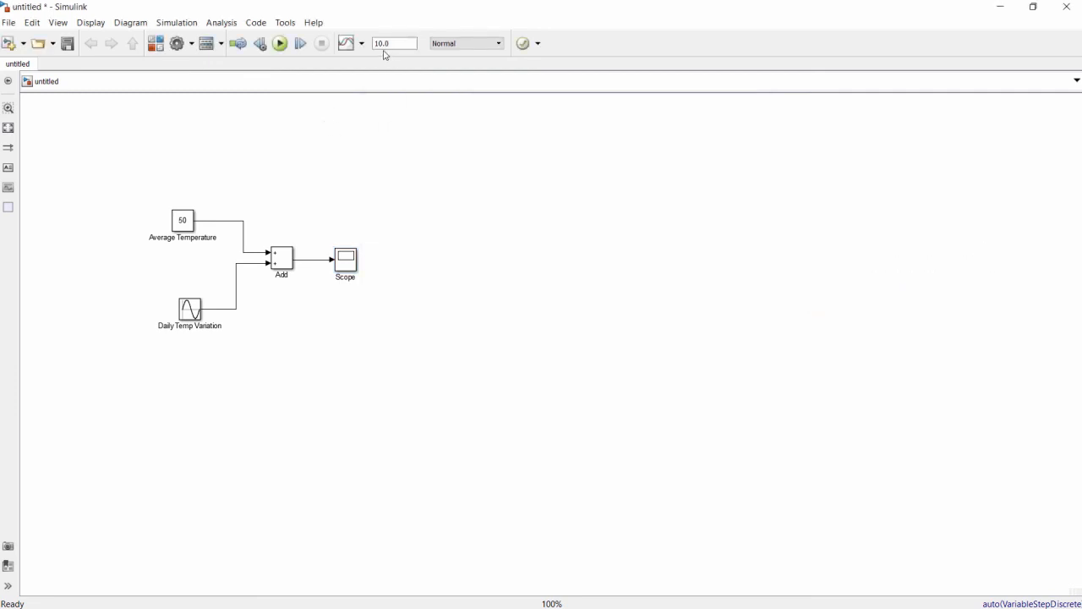
pyautogui.doubleClick(385, 43)
pyautogui.write('25')
pyautogui.click(282, 46)
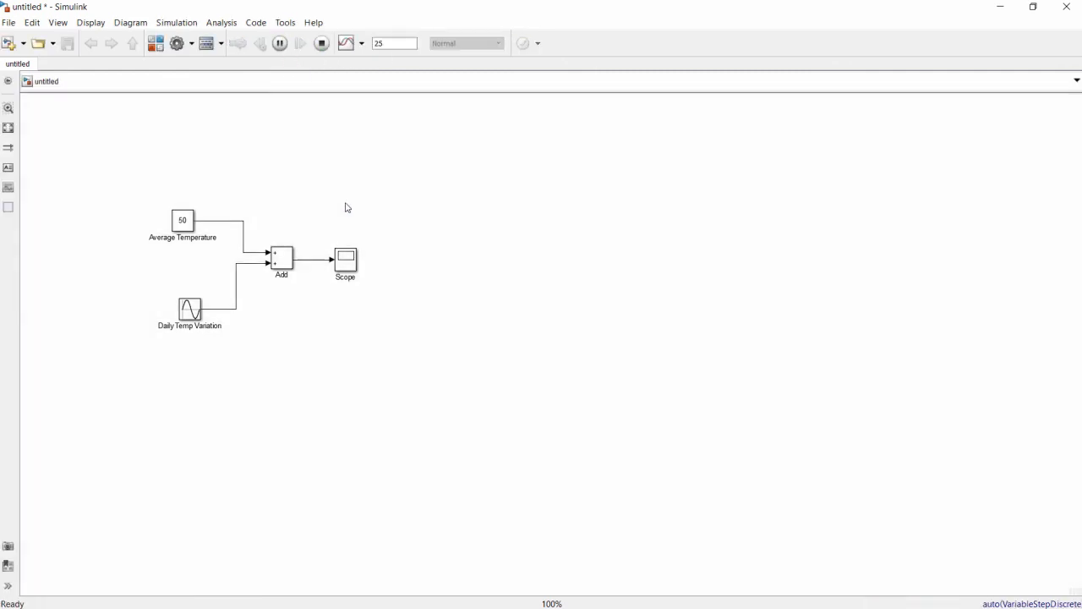
pyautogui.doubleClick(351, 268)
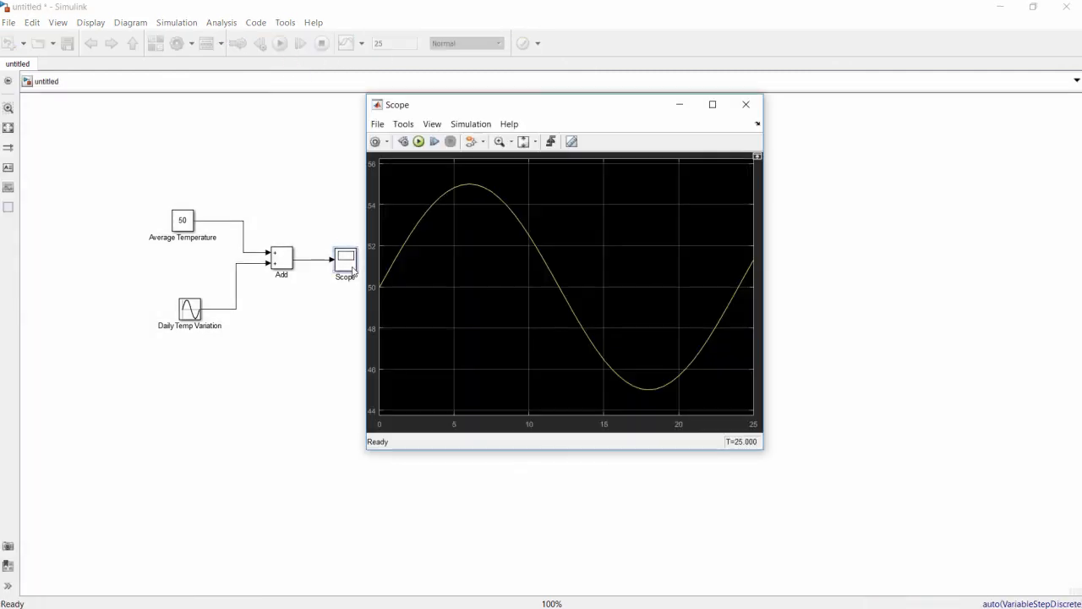